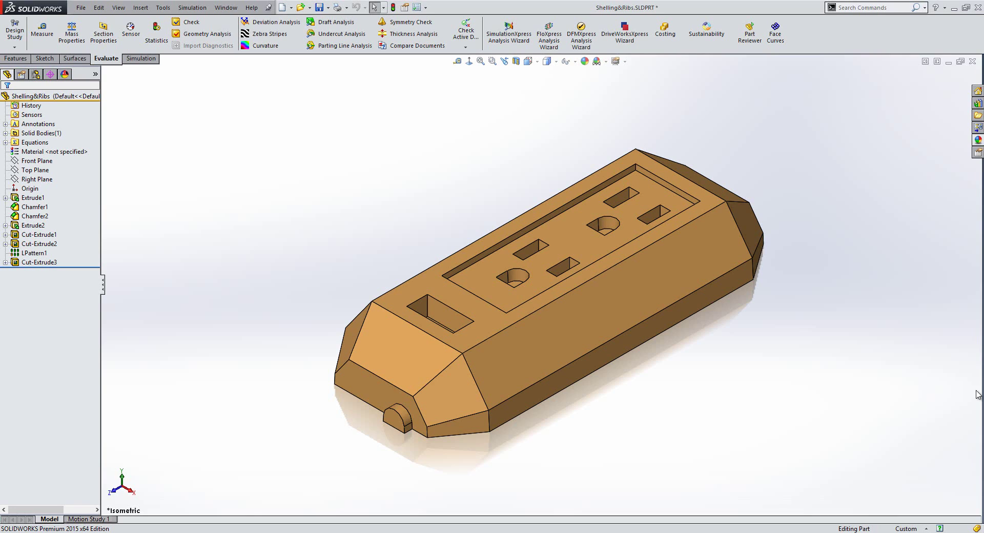
# Turn the housing over to look at its bottom face, then return to the isometric view
pyautogui.moveTo(362, 417); pyautogui.dragTo(499, 276, button='middle')
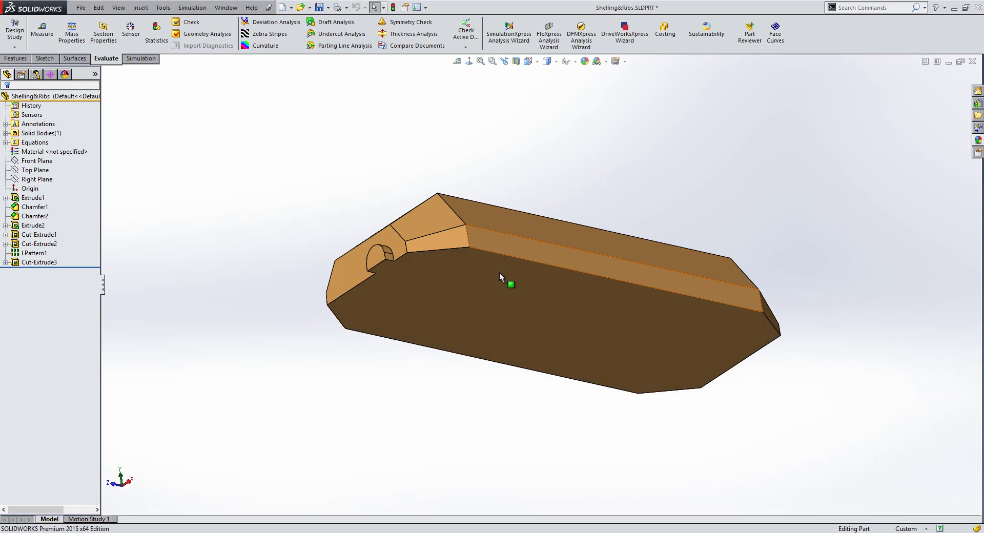
pyautogui.click(501, 280)
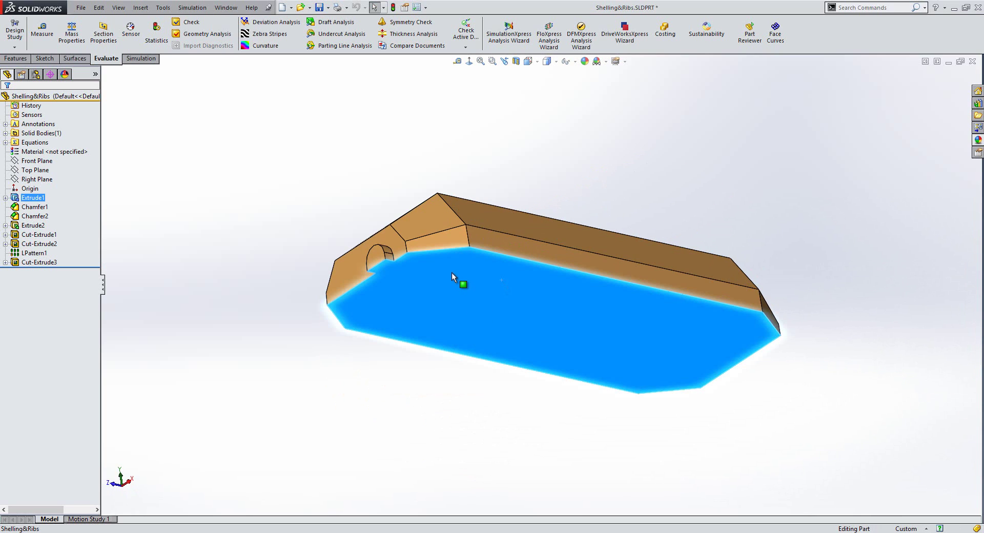
pyautogui.press('Escape')
pyautogui.hotkey('ctrl', '7')
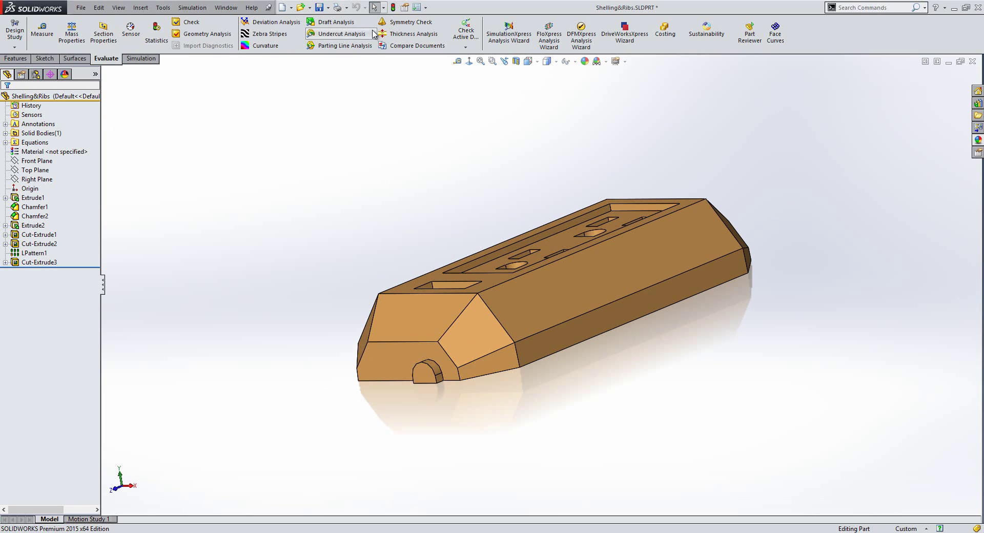
# Run a 2.00° Draft Analysis pulling from the bottom face, reversed upward, and inspect the colouring
pyautogui.click(332, 23)
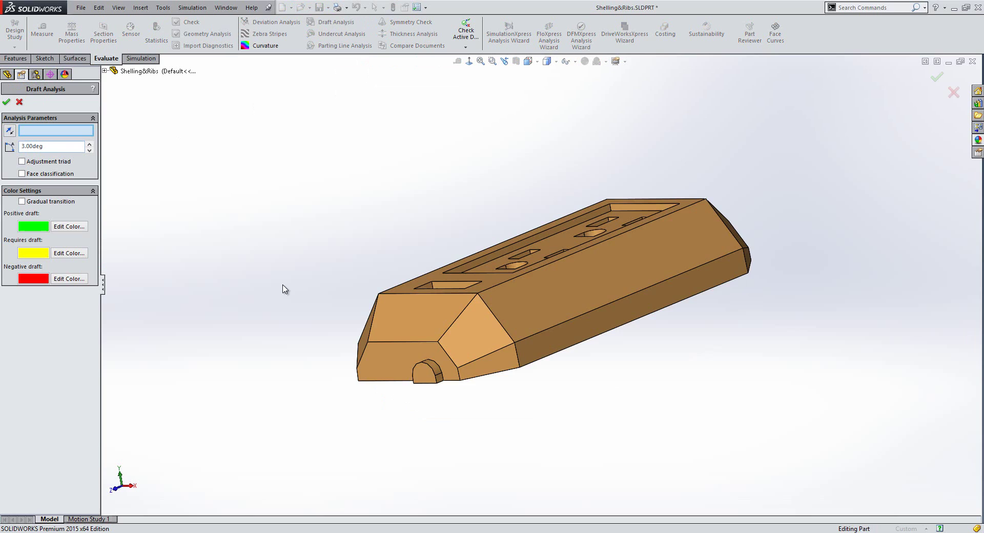
pyautogui.moveTo(283, 267); pyautogui.dragTo(261, 197, button='middle')
pyautogui.click(89, 151)
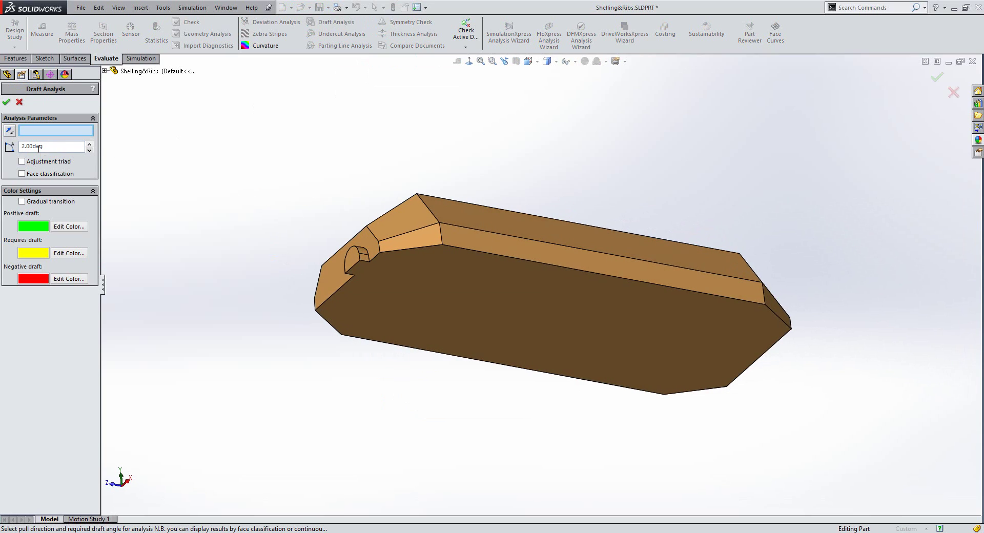
pyautogui.click(442, 333)
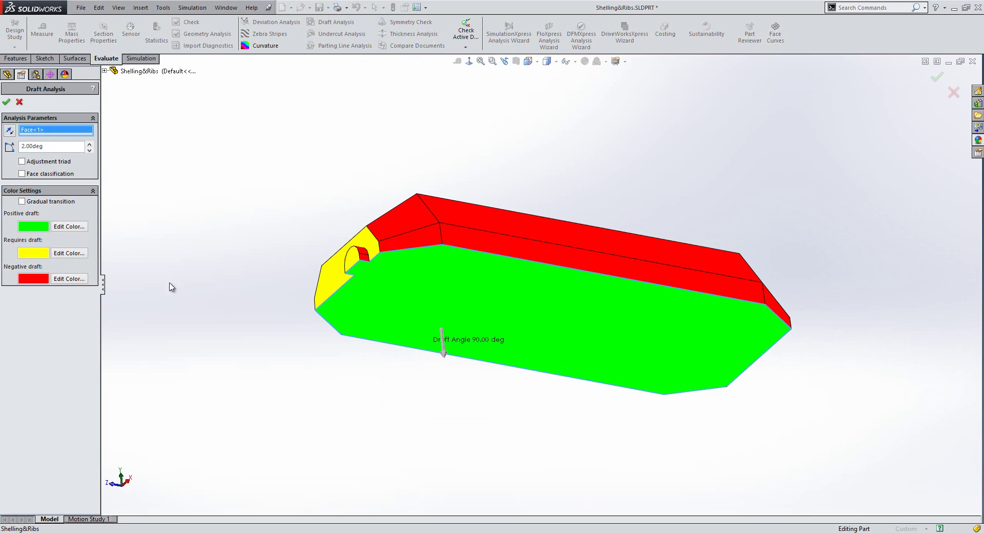
pyautogui.hotkey('ctrl', '7')
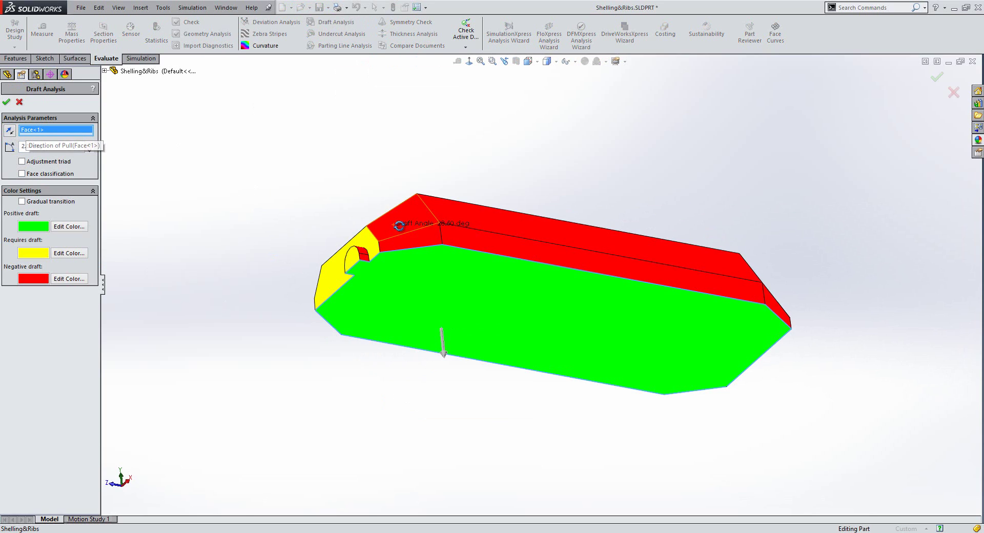
pyautogui.click(9, 132)
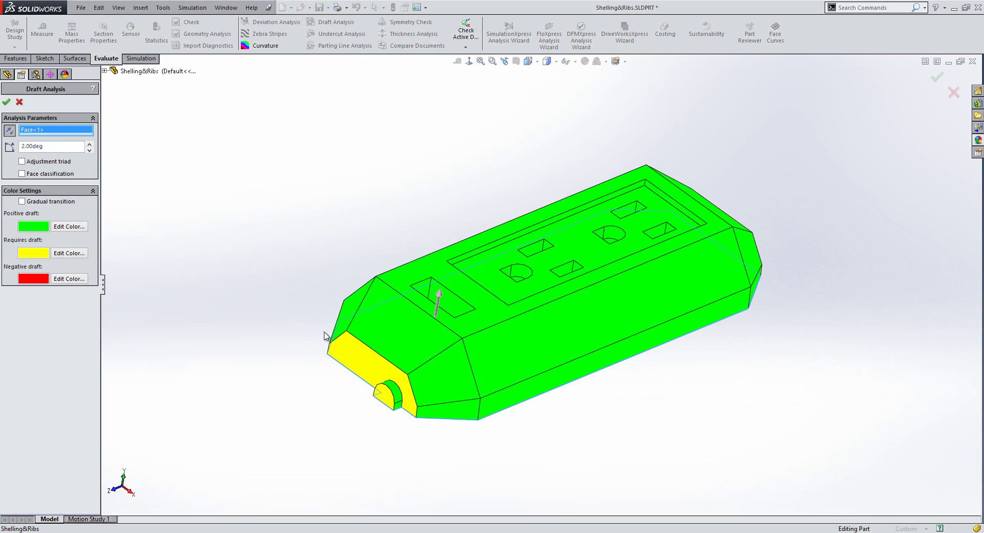
pyautogui.moveTo(354, 231)
pyautogui.mouseDown(button='middle')
pyautogui.moveTo(351, 214)
pyautogui.moveTo(255, 220)
pyautogui.moveTo(362, 215)
pyautogui.moveTo(352, 240)
pyautogui.mouseUp(button='middle')
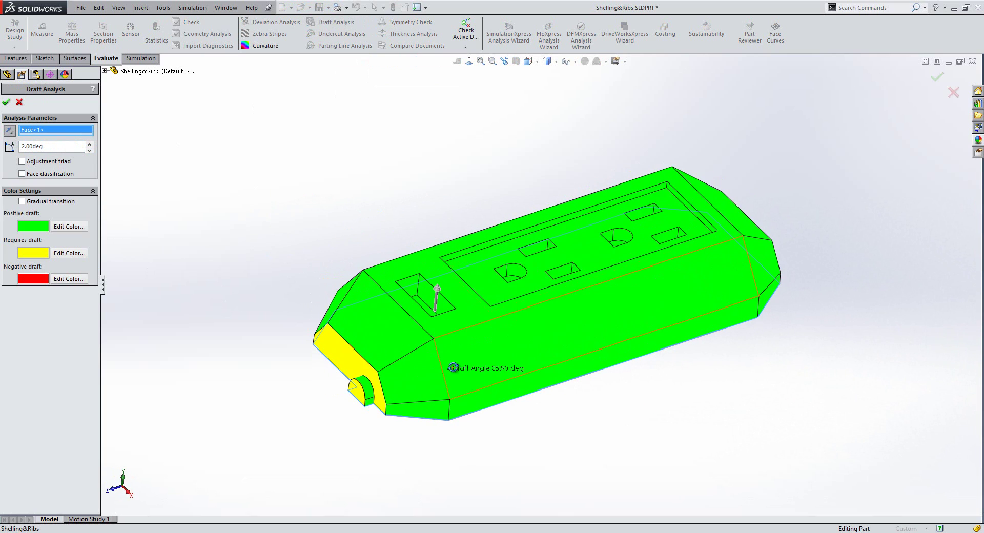
pyautogui.moveTo(446, 365); pyautogui.dragTo(446, 325, button='middle')
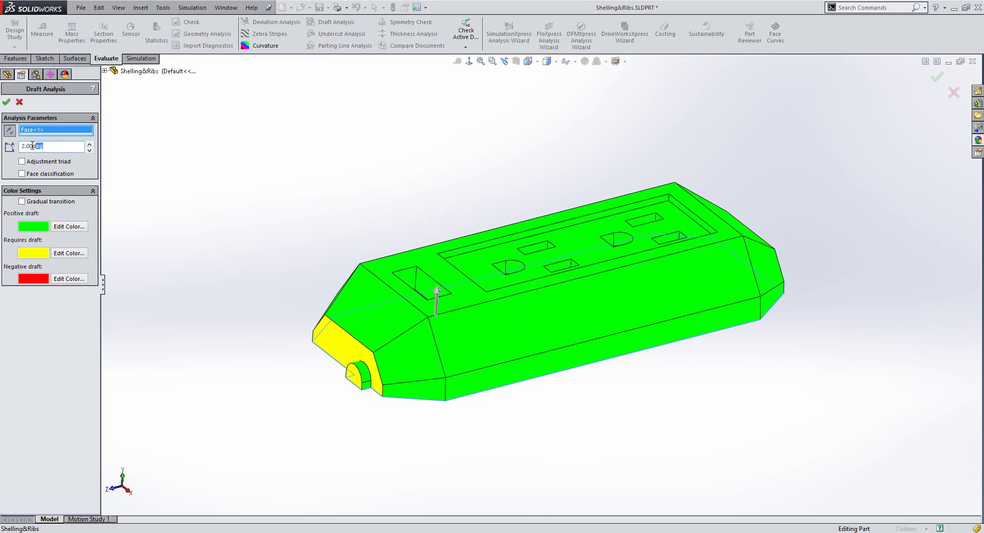
pyautogui.moveTo(448, 359); pyautogui.dragTo(503, 321, button='middle')
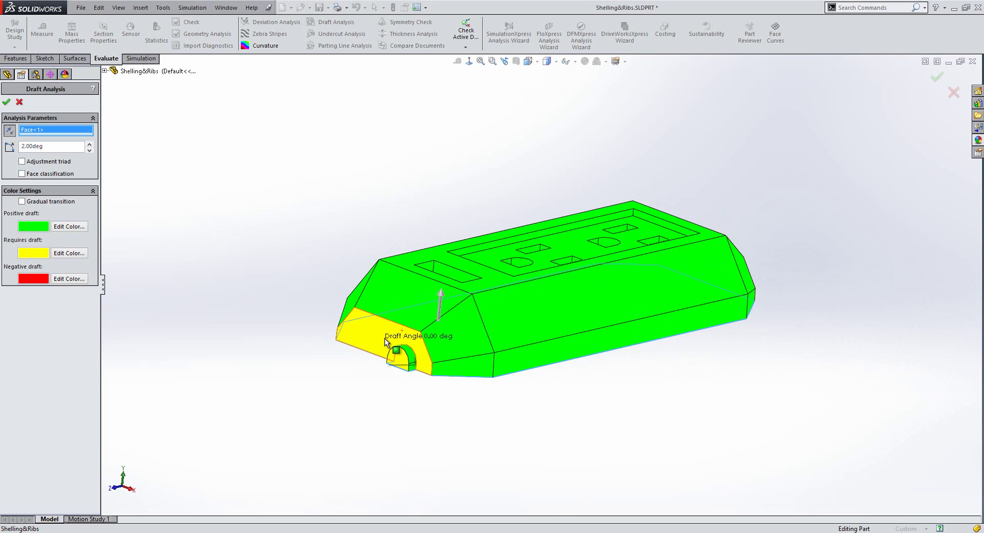
# Accept the draft analysis and view the housing's top face Normal To
pyautogui.click(6, 102)
pyautogui.moveTo(390, 205); pyautogui.dragTo(382, 294, button='middle')
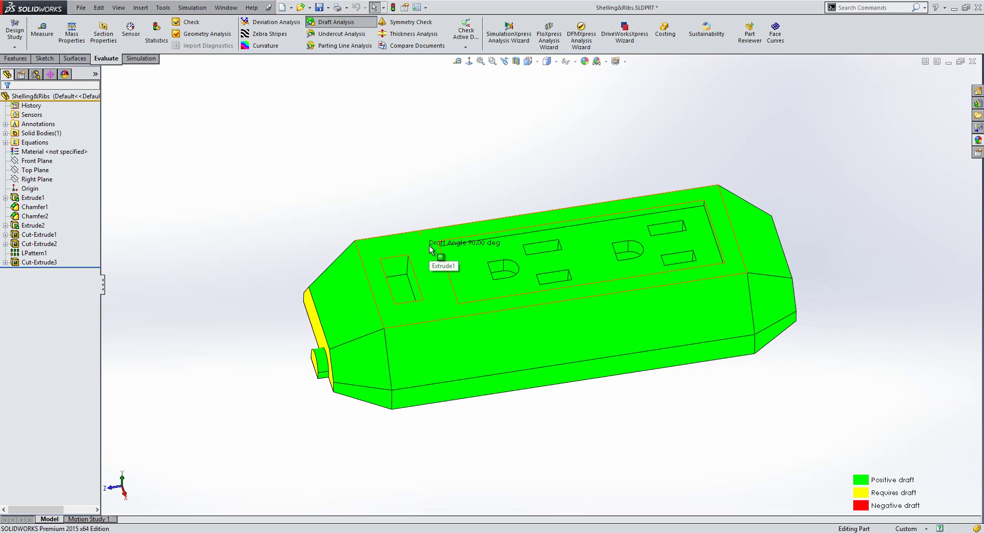
pyautogui.click(429, 245)
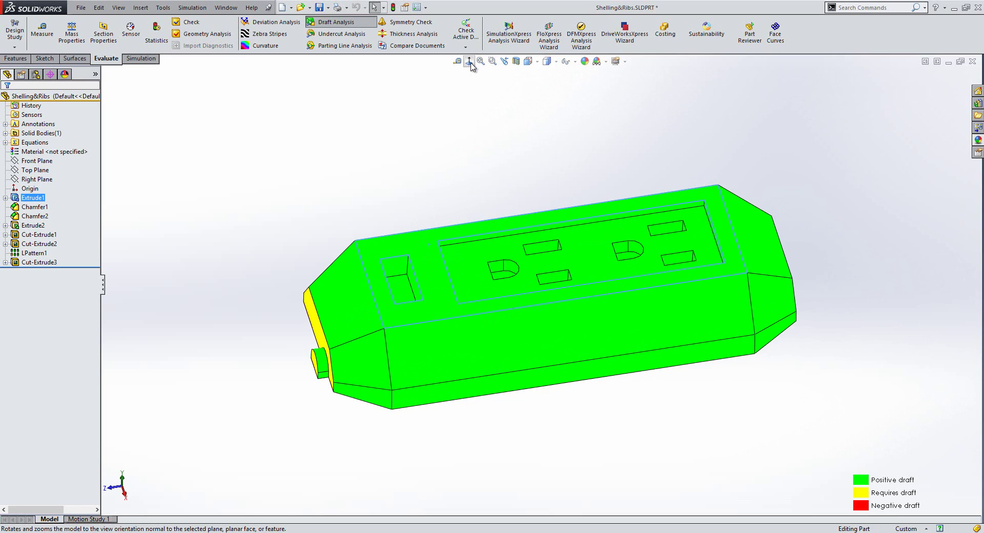
pyautogui.press('space')
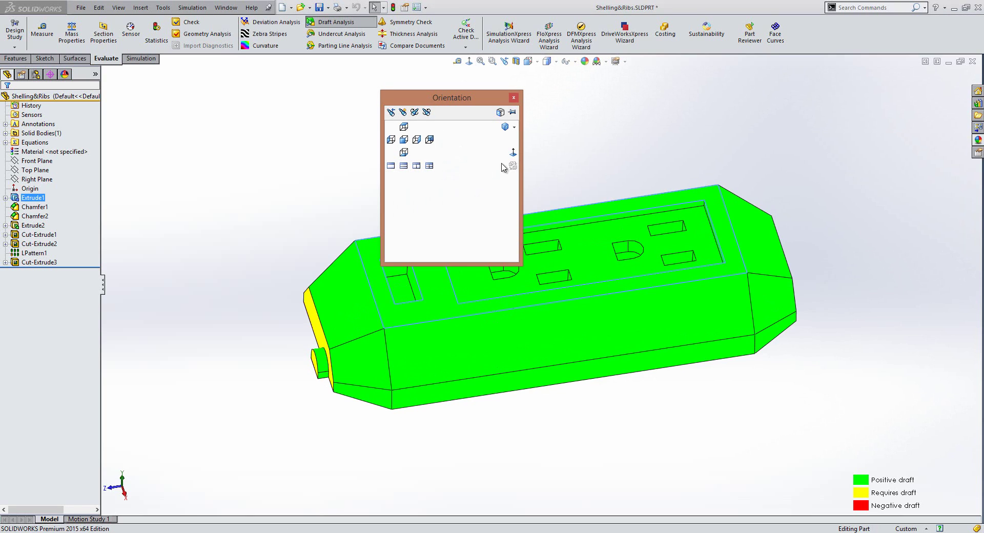
pyautogui.click(513, 153)
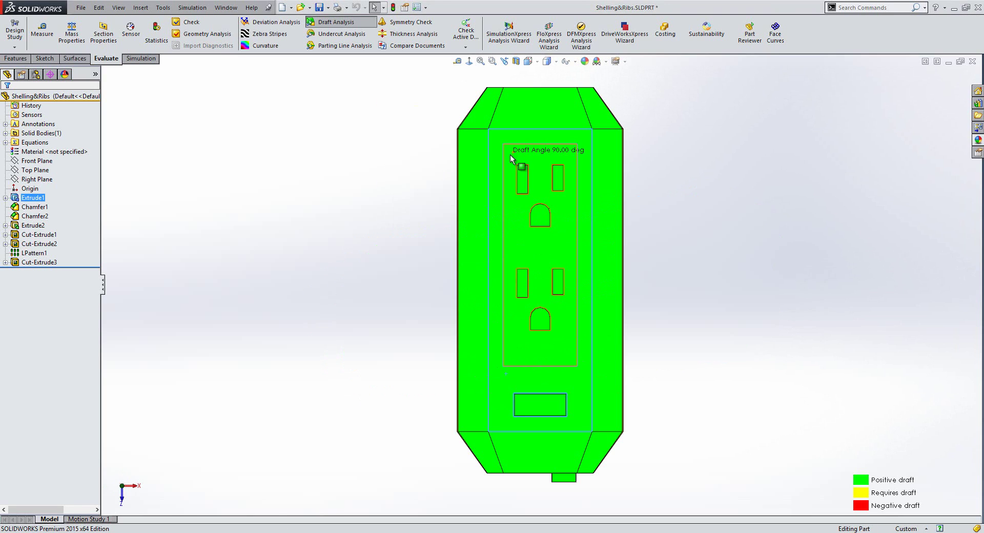
# Zoom in to inspect the top-face edges, then fit the whole housing back in view
pyautogui.scroll(-8, 556, 104)
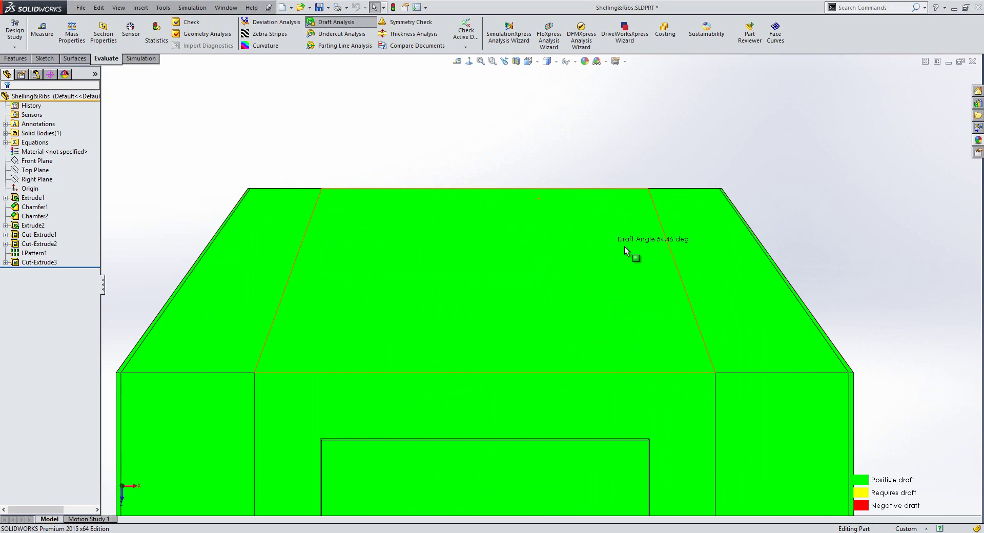
pyautogui.scroll(-3, 754, 241)
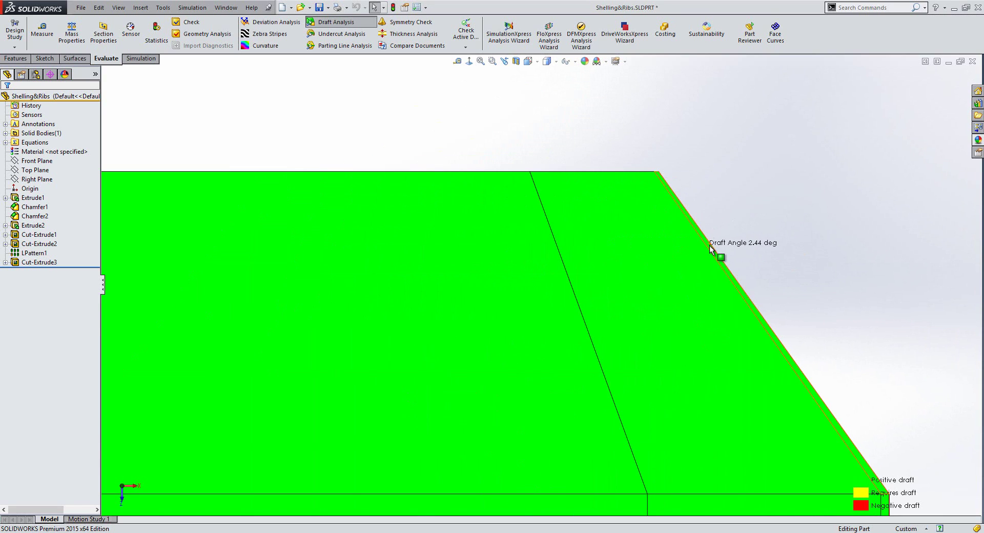
pyautogui.scroll(8, 697, 258)
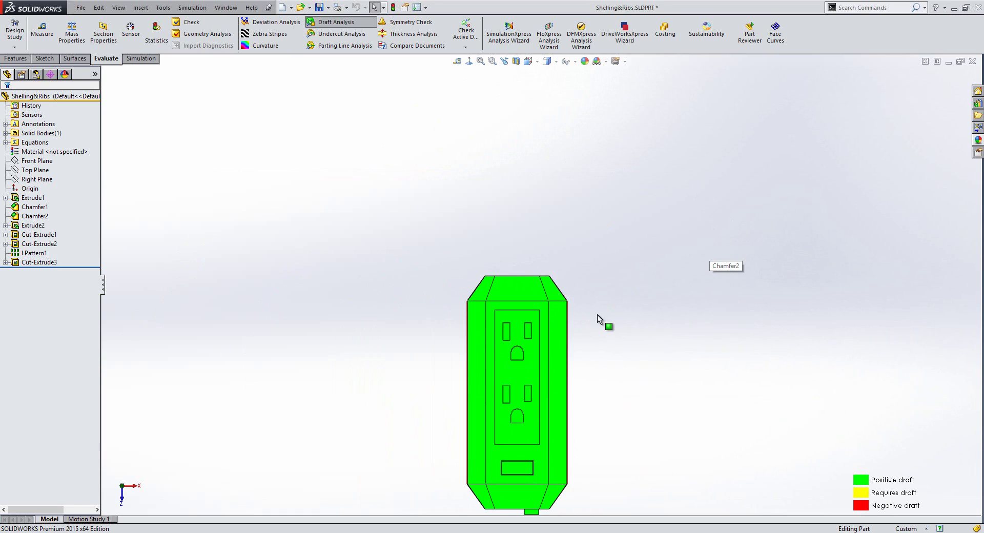
pyautogui.scroll(-8, 521, 462)
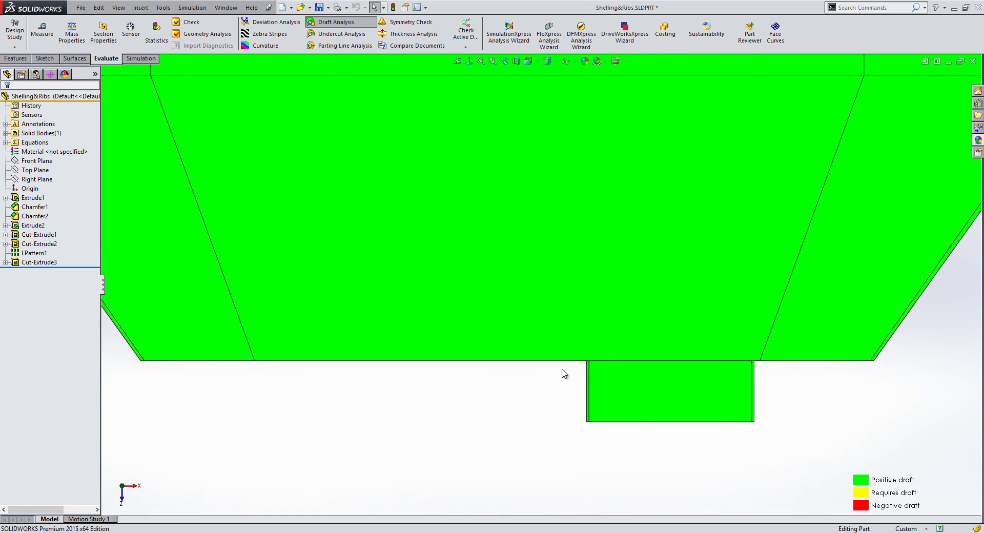
pyautogui.scroll(5, 558, 370)
pyautogui.hotkey('ctrl', '7')
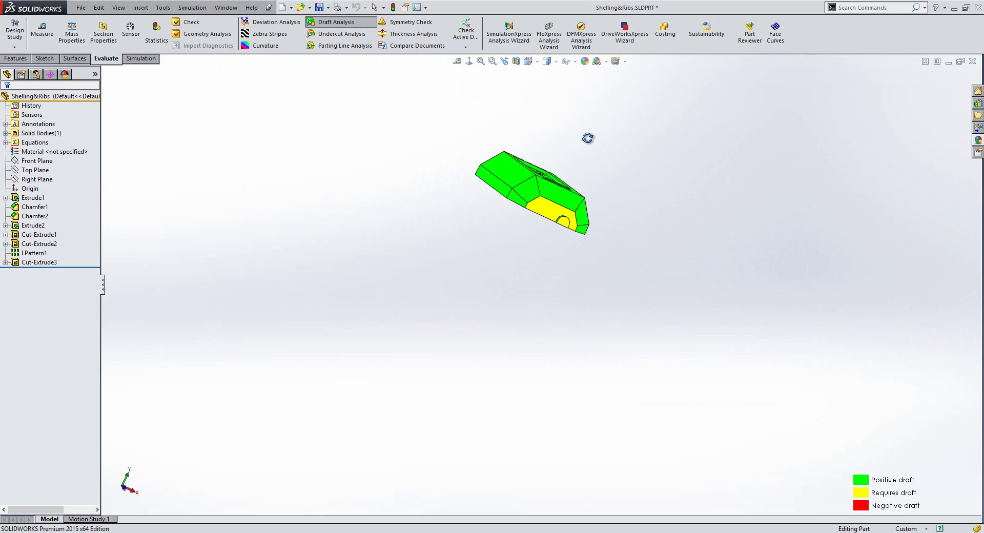
pyautogui.scroll(-2, 582, 183)
pyautogui.scroll(2, 428, 147)
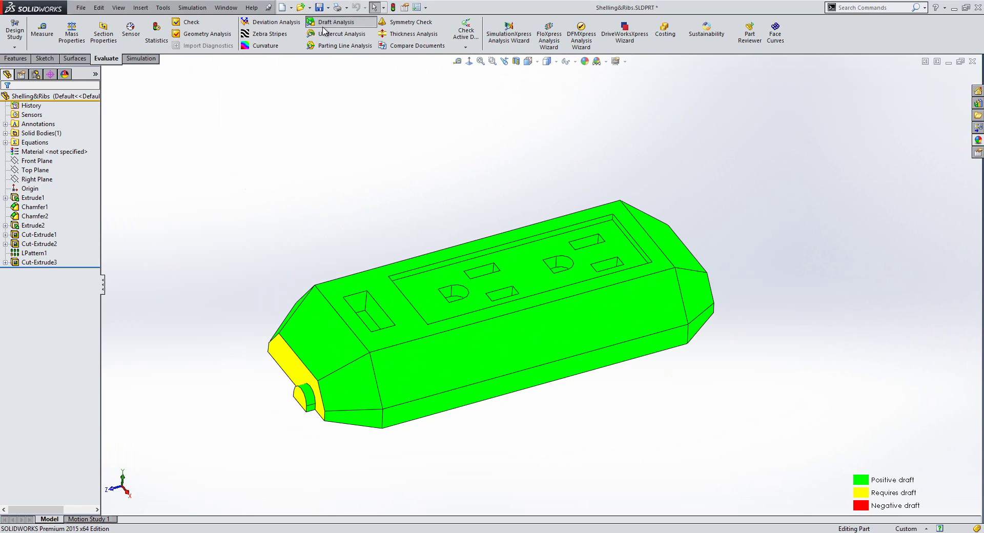
# Clear the analysis colours and start a 2.00° Draft with the bottom face as neutral plane
pyautogui.click(338, 27)
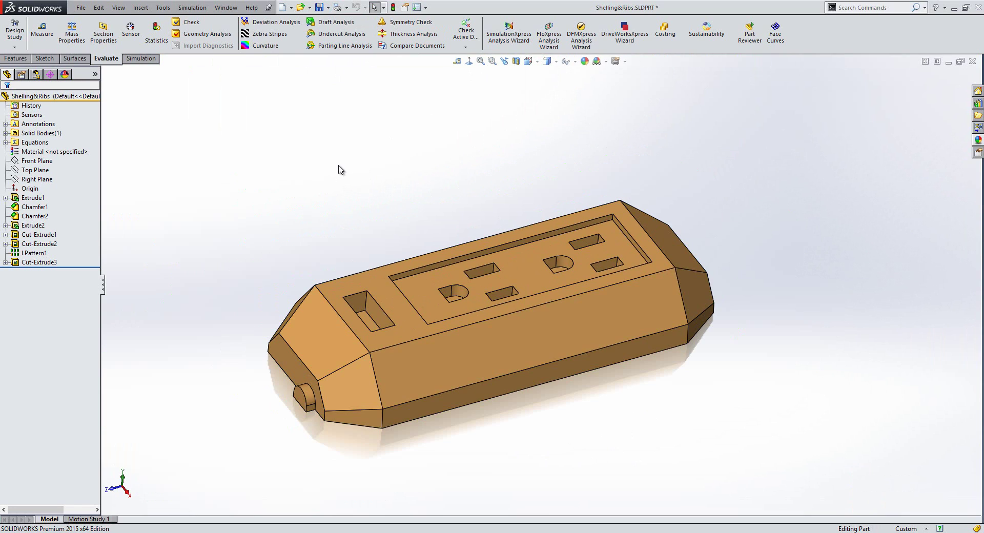
pyautogui.click(16, 59)
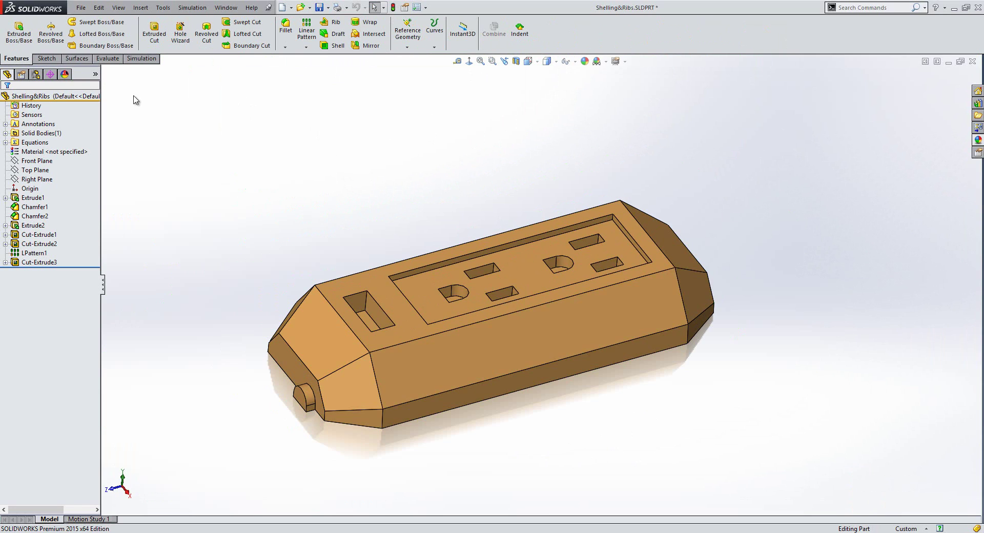
pyautogui.click(339, 34)
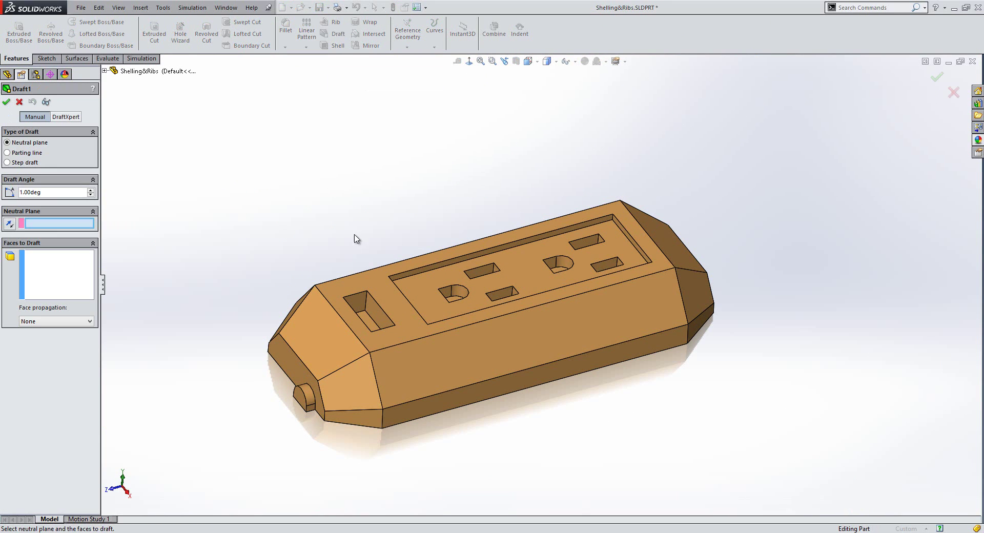
pyautogui.moveTo(354, 237); pyautogui.dragTo(272, 141, button='middle')
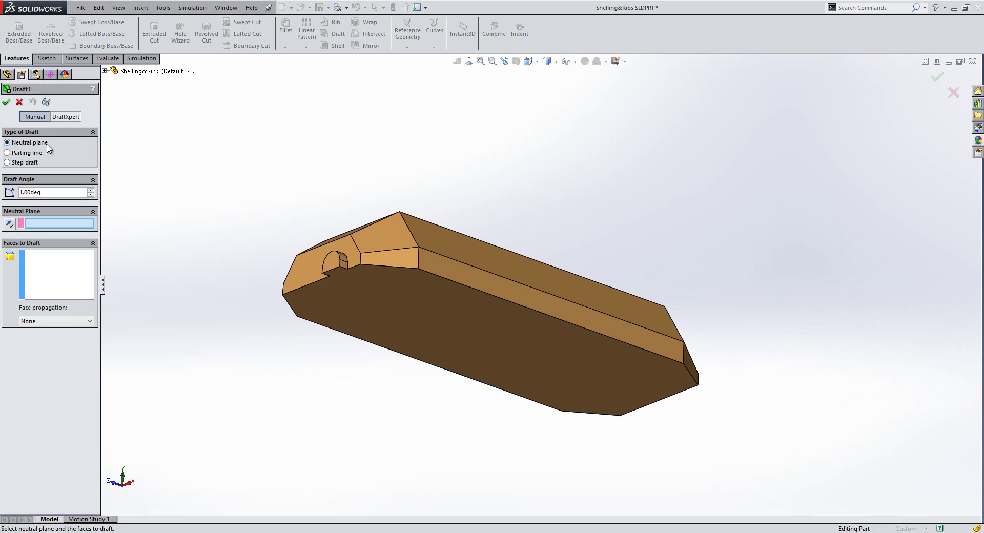
pyautogui.click(91, 189)
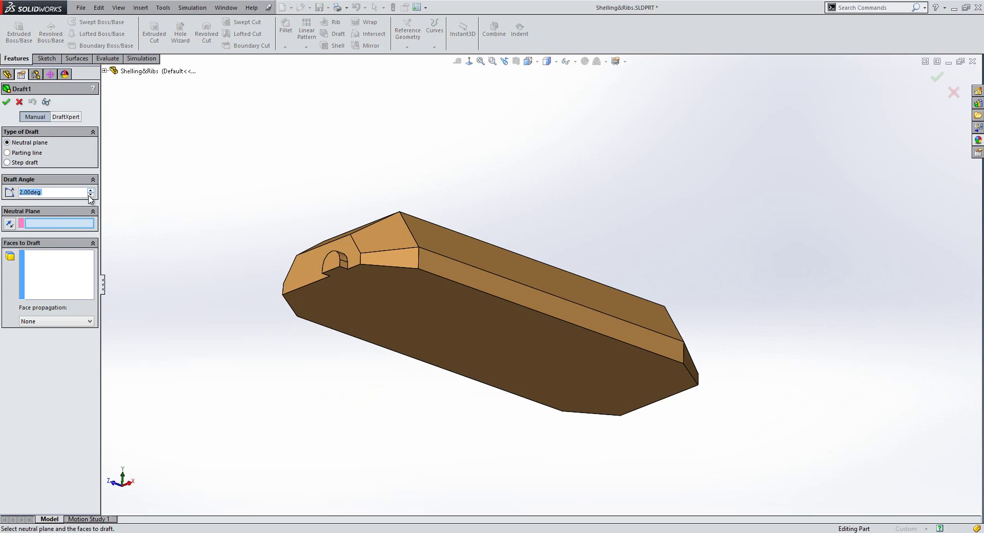
pyautogui.click(430, 331)
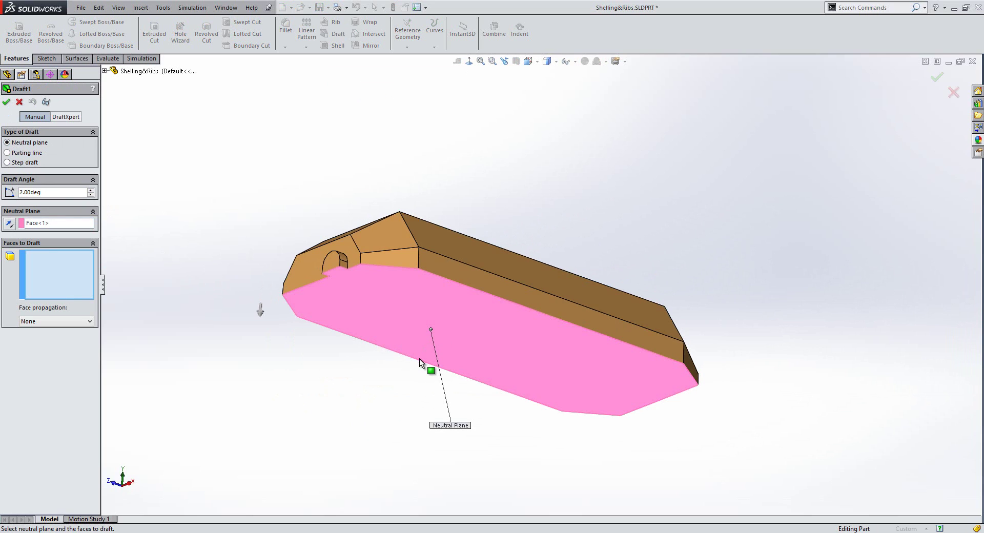
# Choose the arch, front-left angled and right-end angled faces as faces to draft
pyautogui.moveTo(406, 278); pyautogui.dragTo(402, 387, button='middle')
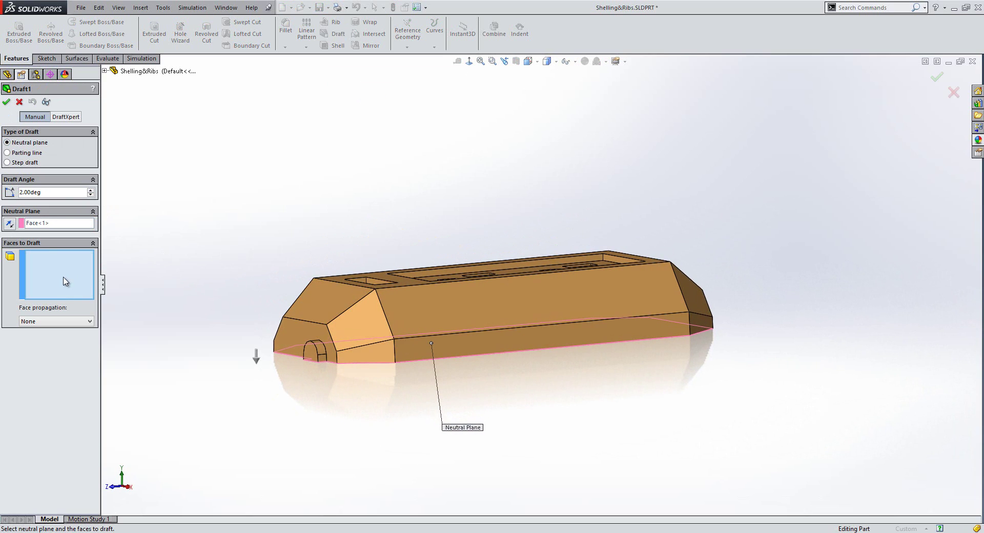
pyautogui.scroll(-5, 292, 365)
pyautogui.click(340, 336)
pyautogui.click(302, 291)
pyautogui.scroll(5, 301, 291)
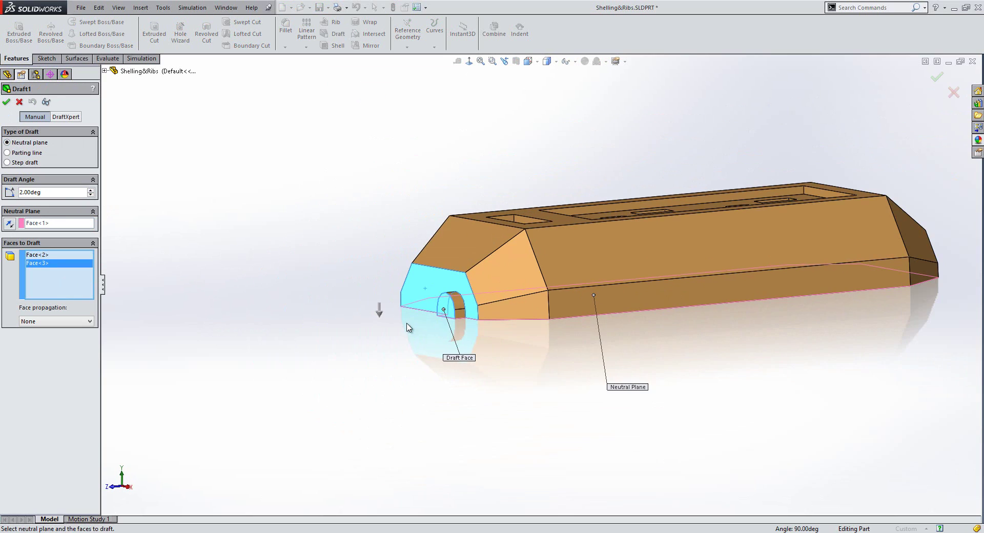
pyautogui.moveTo(379, 307); pyautogui.dragTo(468, 330, button='middle')
pyautogui.click(800, 325)
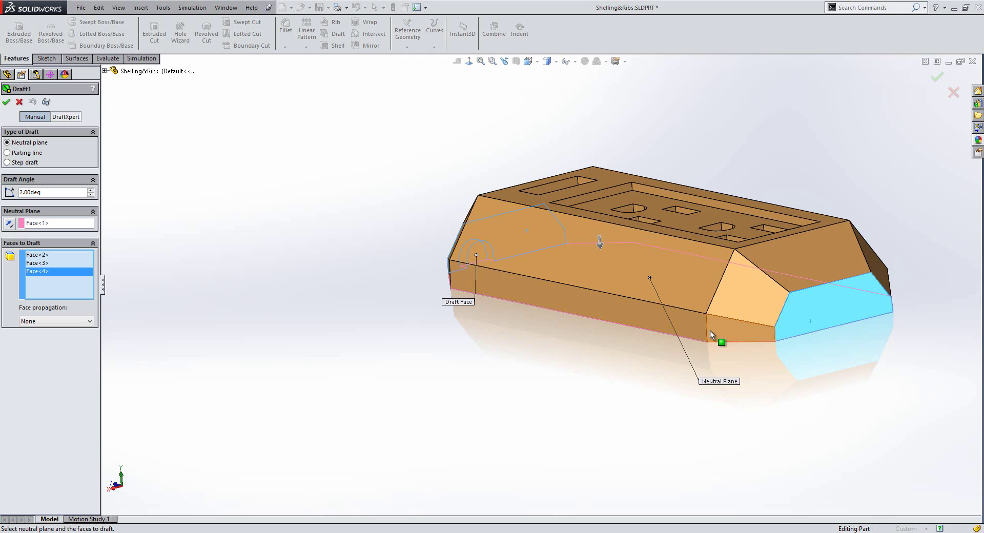
pyautogui.moveTo(709, 330); pyautogui.dragTo(359, 316, button='middle')
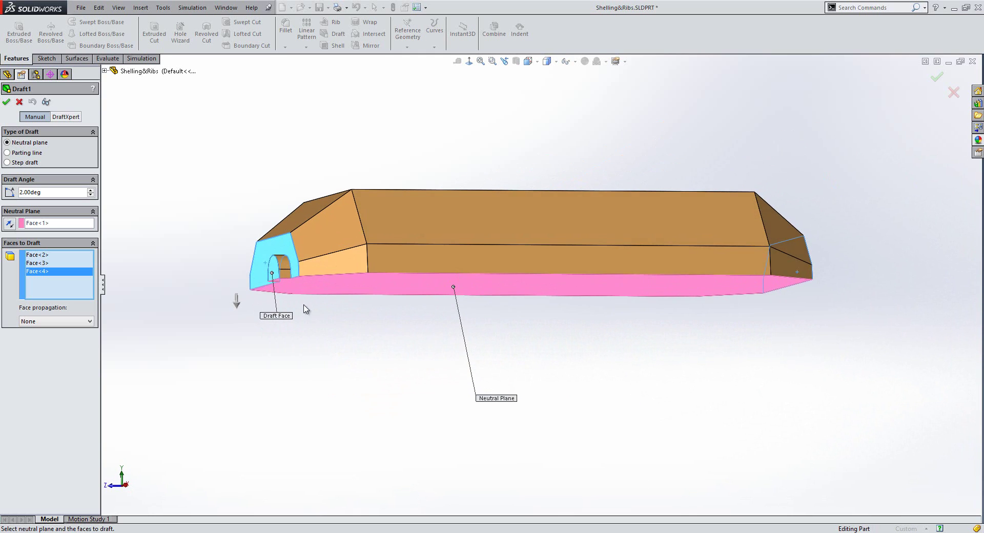
pyautogui.scroll(-3, 287, 308)
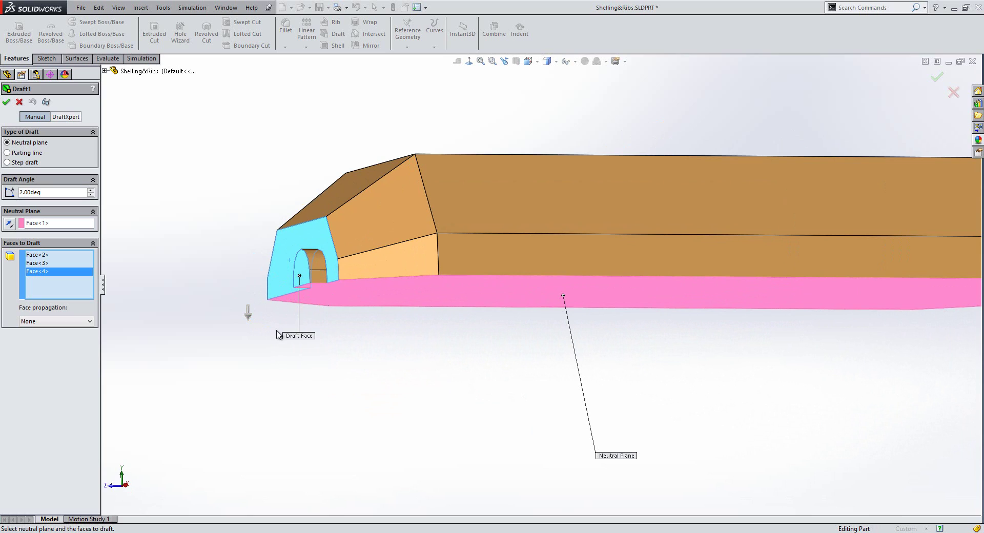
# Reverse the draft so it tapers inward and apply the 2° Draft1 feature
pyautogui.click(247, 318)
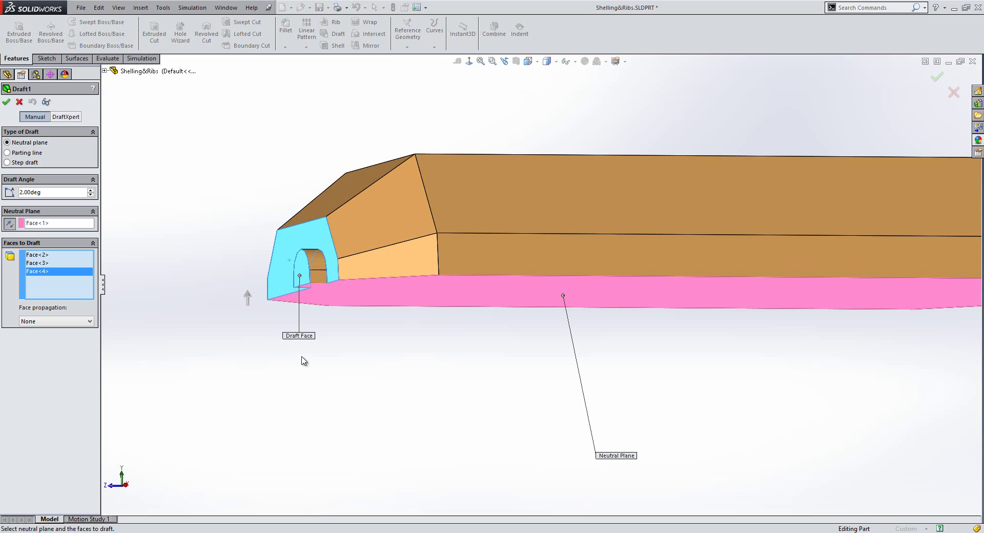
pyautogui.doubleClick(43, 192)
pyautogui.click(7, 104)
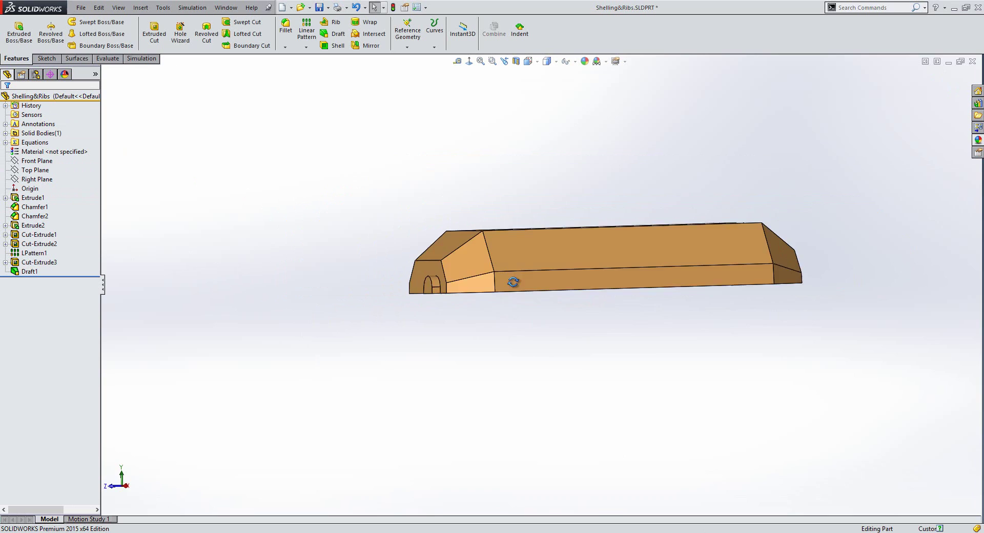
pyautogui.scroll(-4, 556, 297)
pyautogui.click(507, 251)
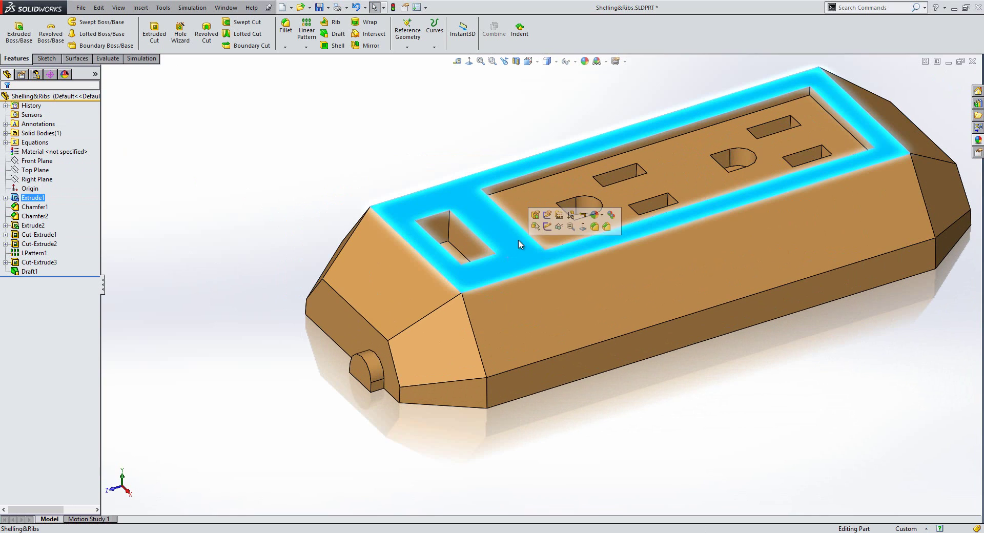
pyautogui.click(470, 61)
pyautogui.click(481, 61)
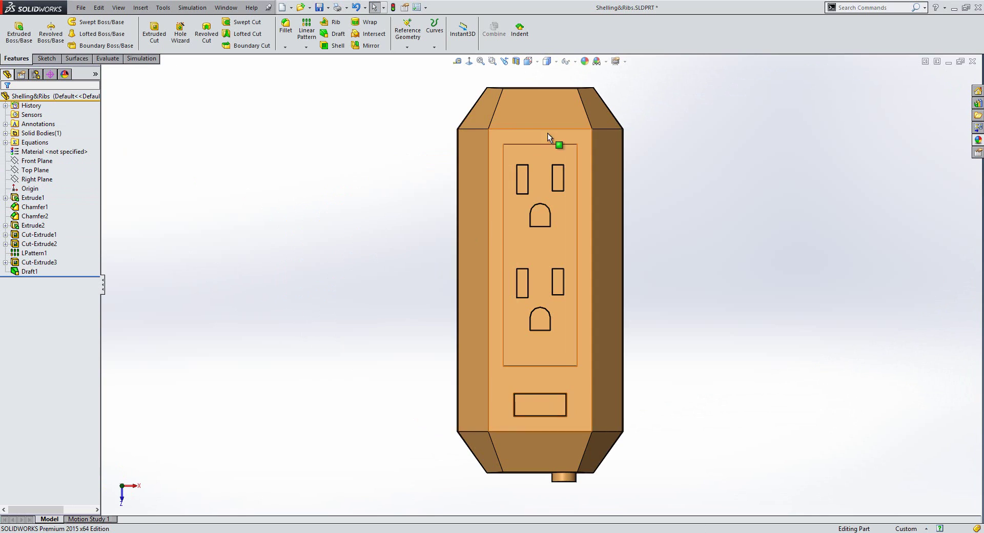
pyautogui.moveTo(547, 134); pyautogui.dragTo(540, 135)
pyautogui.scroll(1, 506, 179)
pyautogui.scroll(4, 518, 207)
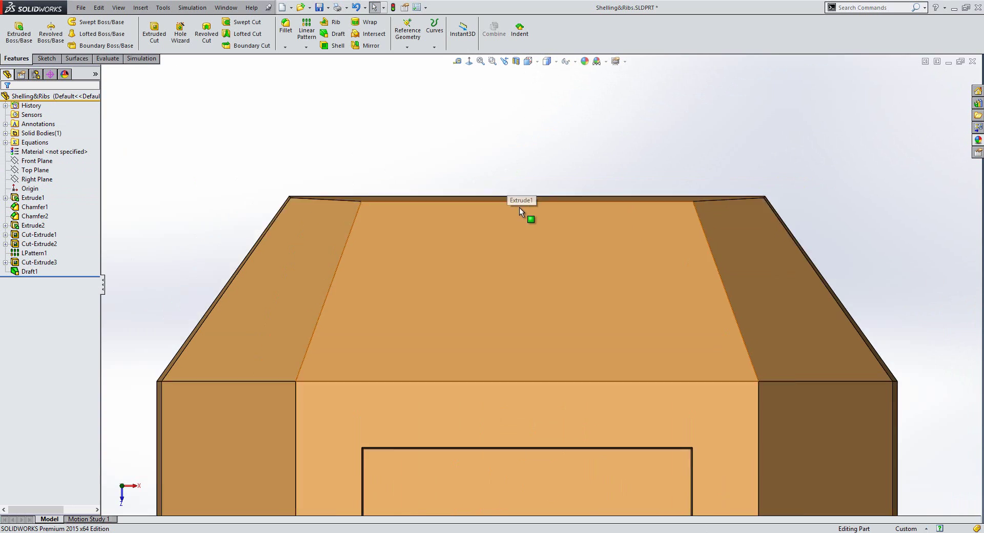
pyautogui.scroll(4, 563, 293)
pyautogui.scroll(-5, 548, 379)
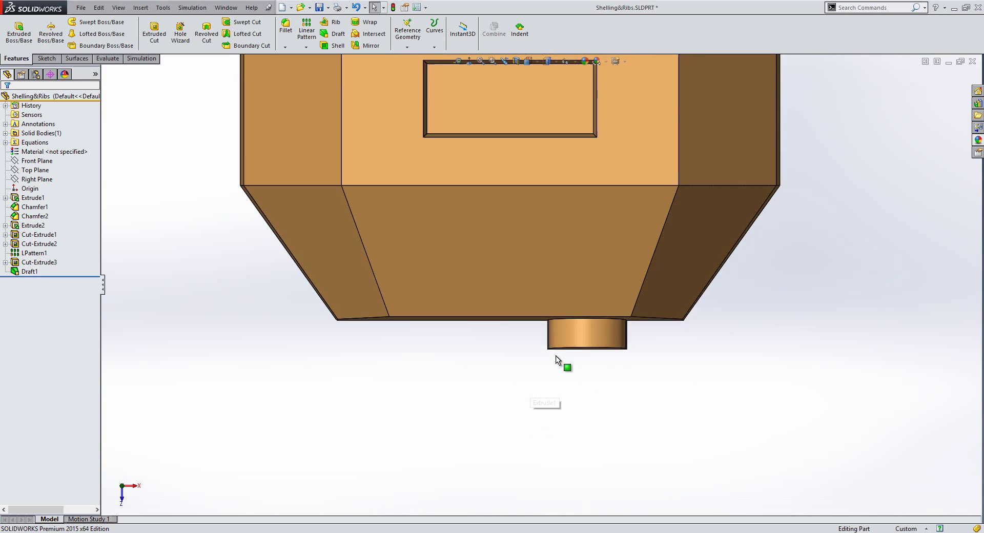
pyautogui.press('f')
pyautogui.moveTo(516, 334); pyautogui.dragTo(504, 218, button='middle')
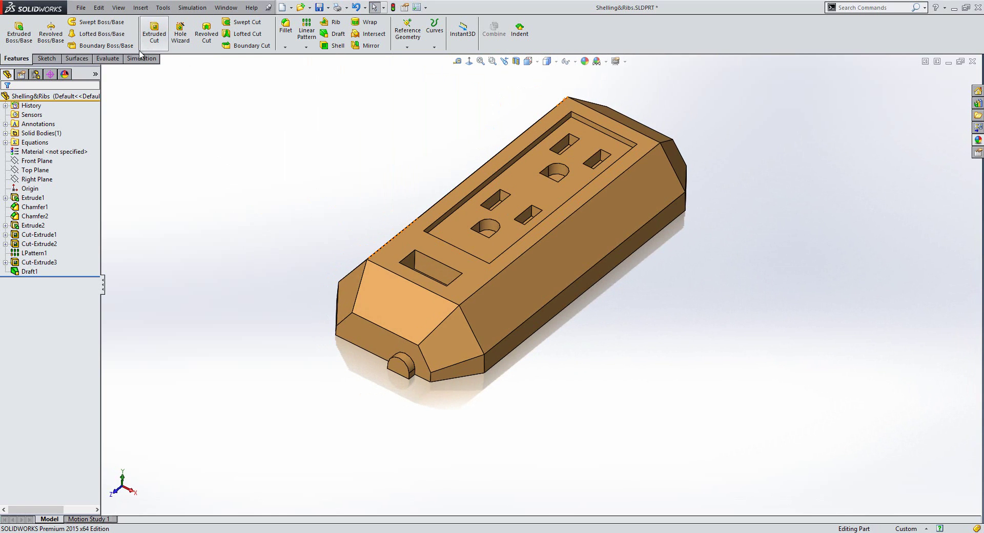
# Rerun the Draft Analysis from the bottom face, reversed, confirming every face is green
pyautogui.click(108, 58)
pyautogui.click(334, 23)
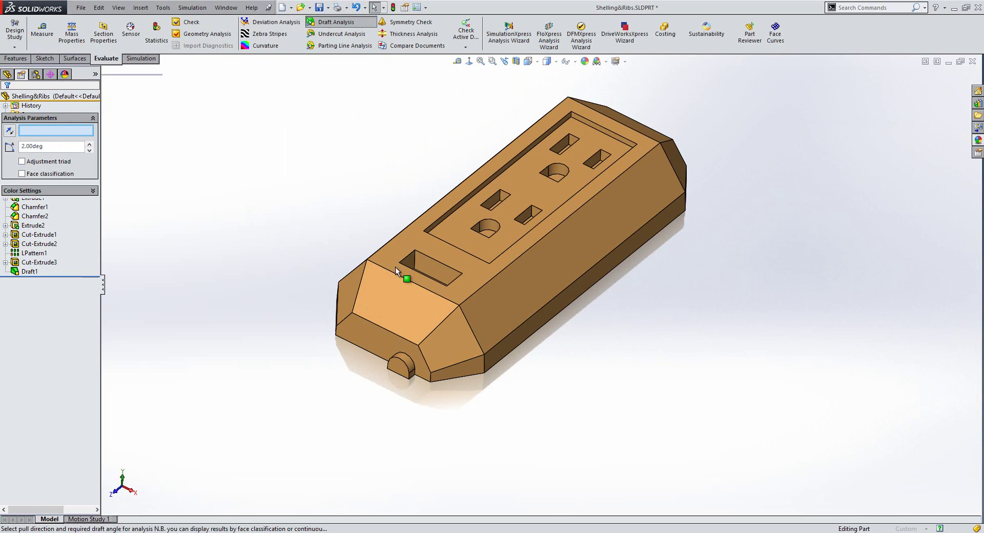
pyautogui.click(395, 267)
pyautogui.moveTo(395, 266); pyautogui.dragTo(448, 242, button='middle')
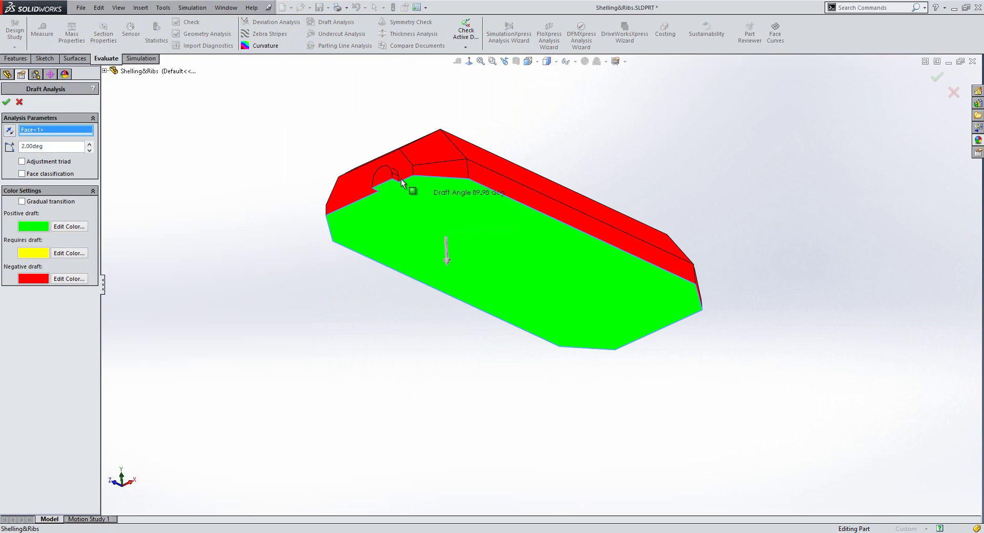
pyautogui.click(9, 130)
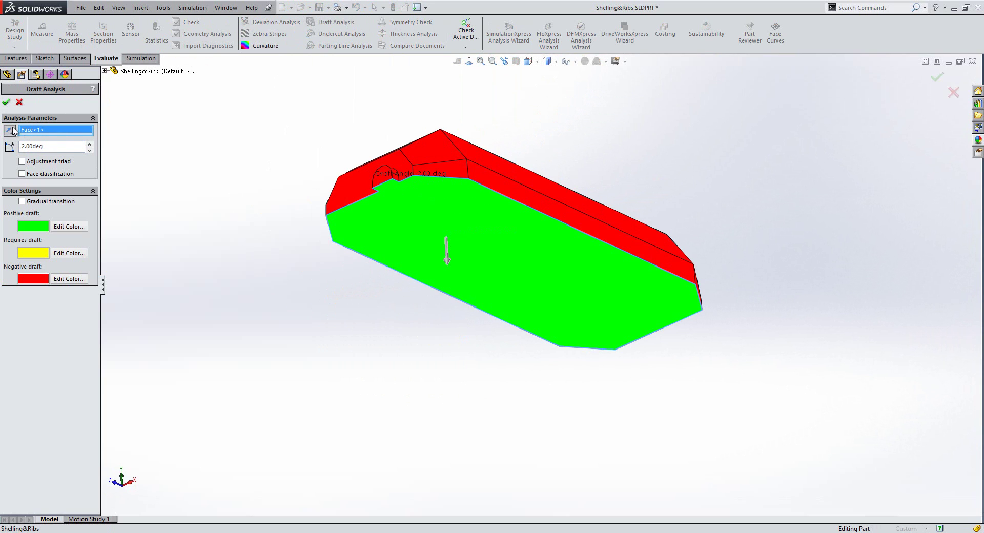
pyautogui.moveTo(459, 252); pyautogui.dragTo(378, 292, button='middle')
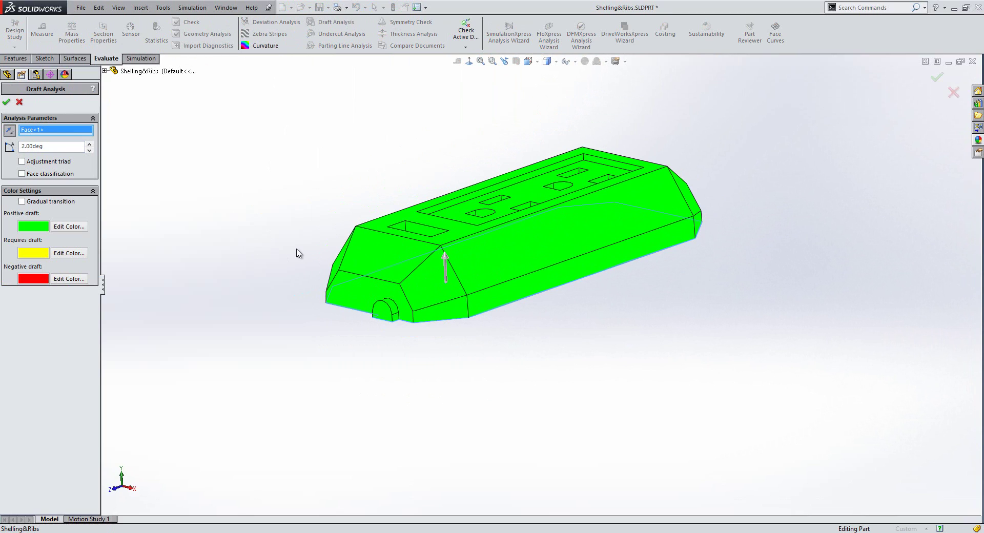
pyautogui.click(7, 102)
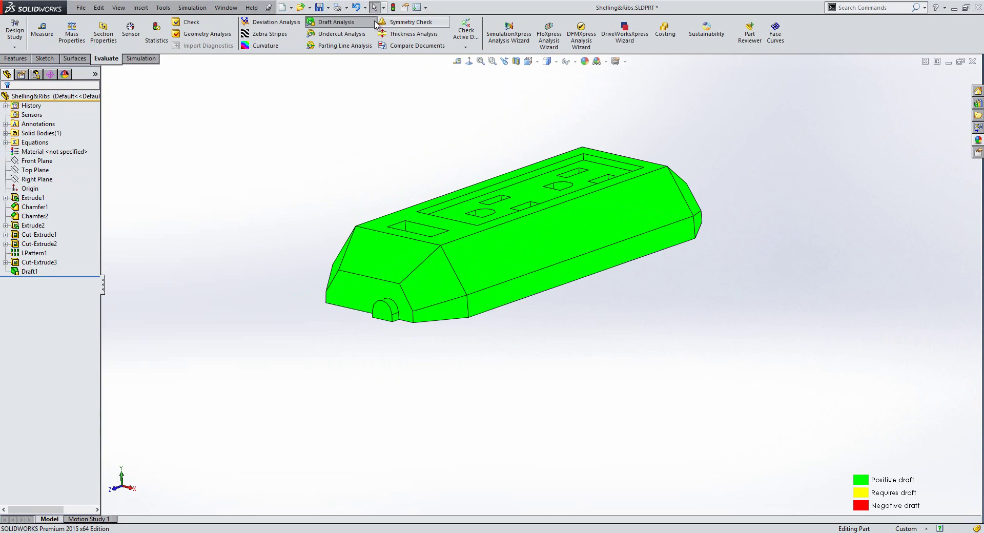
# Turn off the draft analysis colours and fit the part in the isometric view
pyautogui.click(318, 22)
pyautogui.hotkey('ctrl', '7')
pyautogui.press('f')
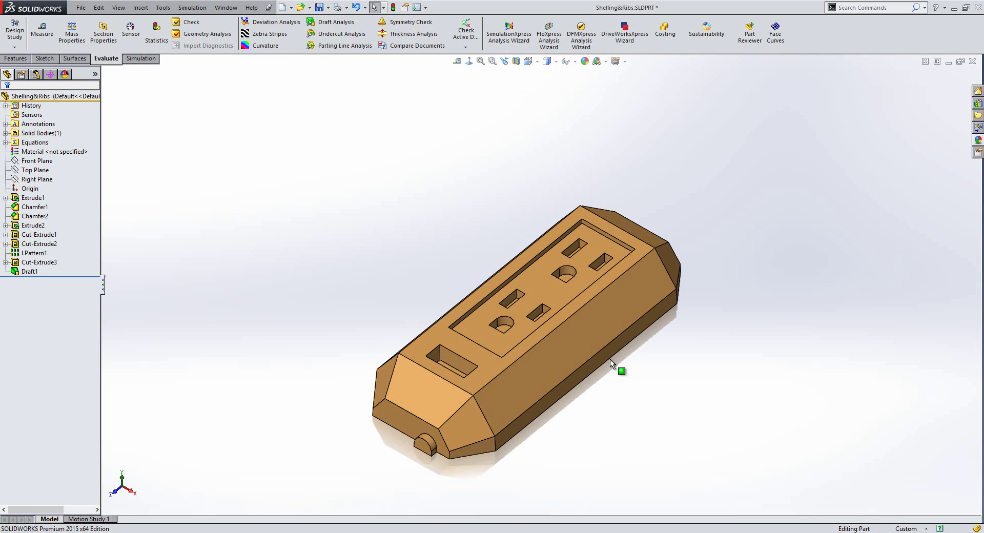